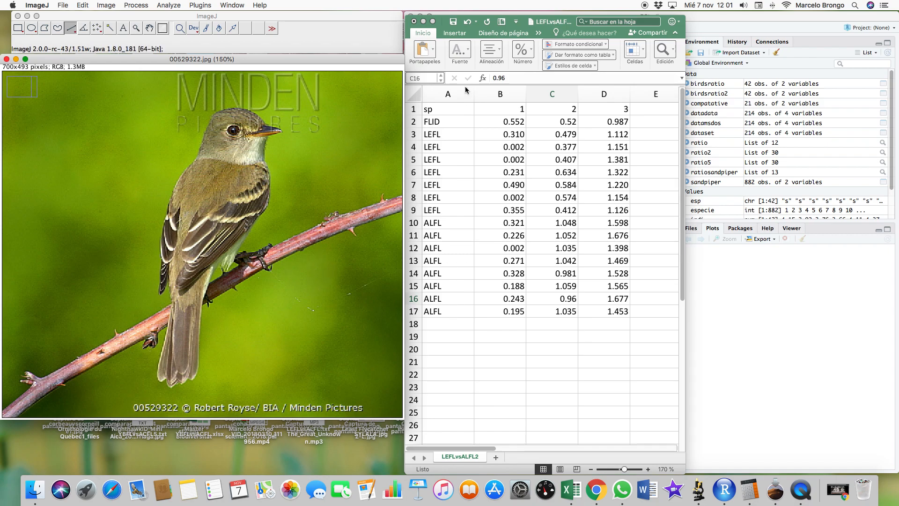
# Step: Reposition the spreadsheet window slightly and switch to the bird photo in ImageJ
pyautogui.moveTo(473, 19)
pyautogui.mouseDown()
pyautogui.moveTo(543, 19)
pyautogui.moveTo(464, 18)
pyautogui.mouseUp()
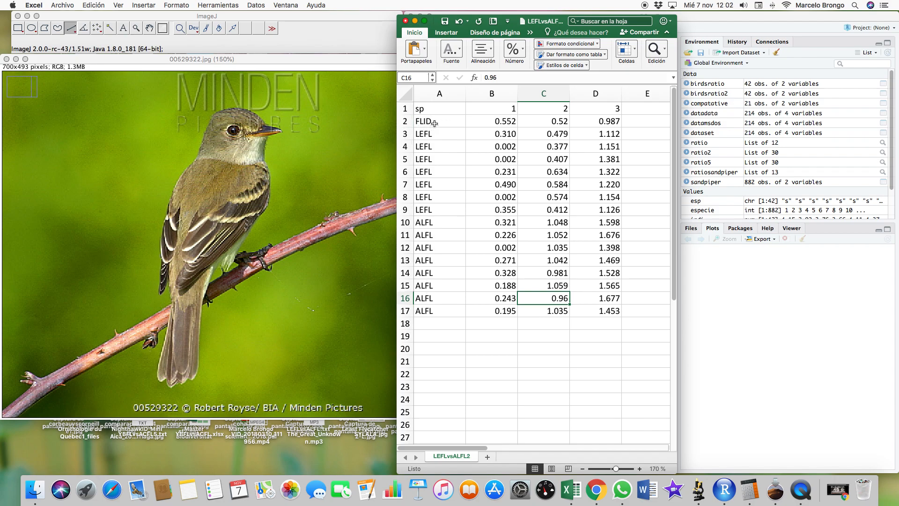
pyautogui.click(208, 338)
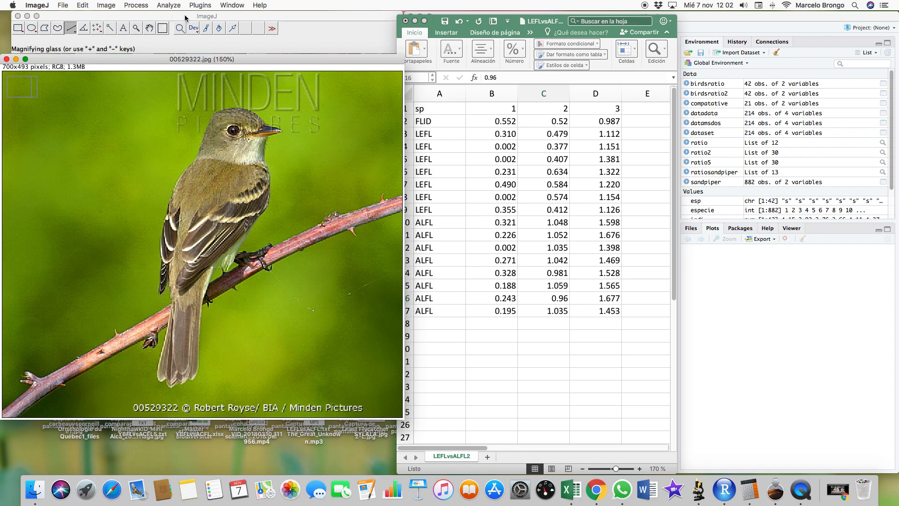
pyautogui.click(219, 18)
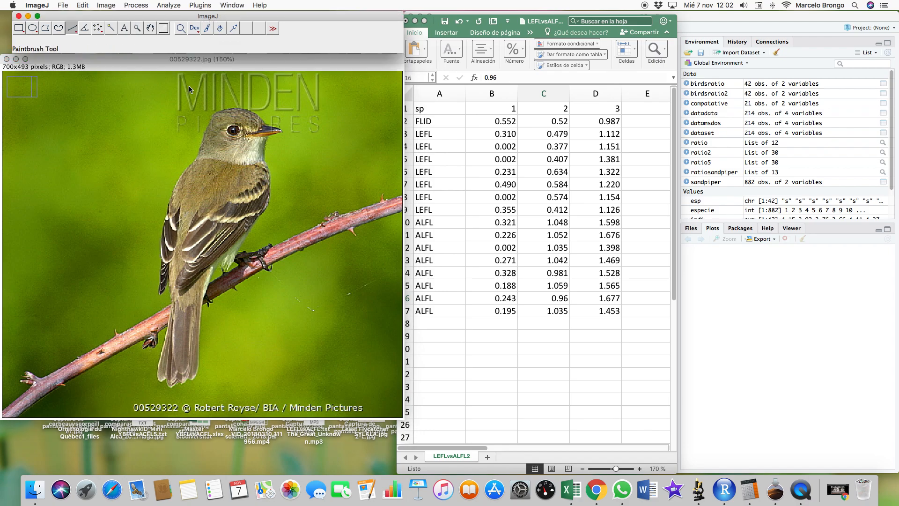
pyautogui.click(170, 131)
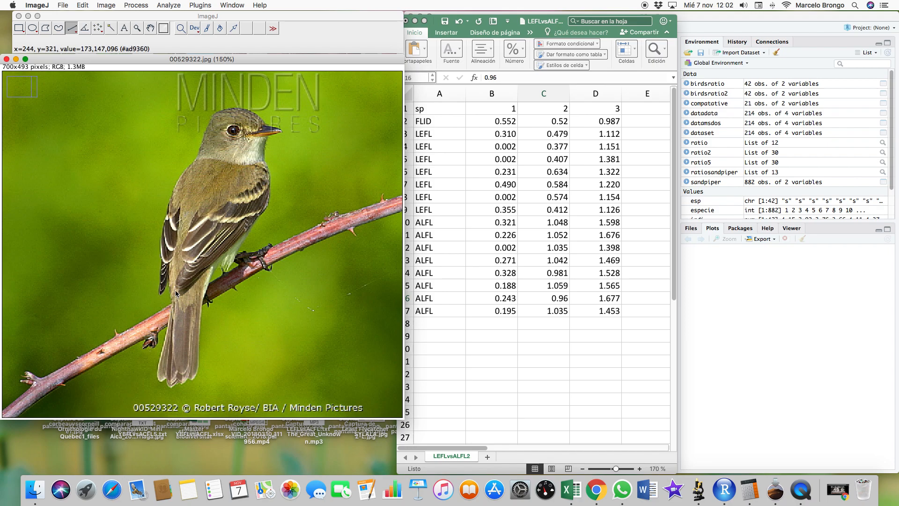
# Step: Measure a straight line about 4.4 pixels long at the folded wing's tip, and place the results table over the spreadsheet
pyautogui.scroll(3, 175, 293)
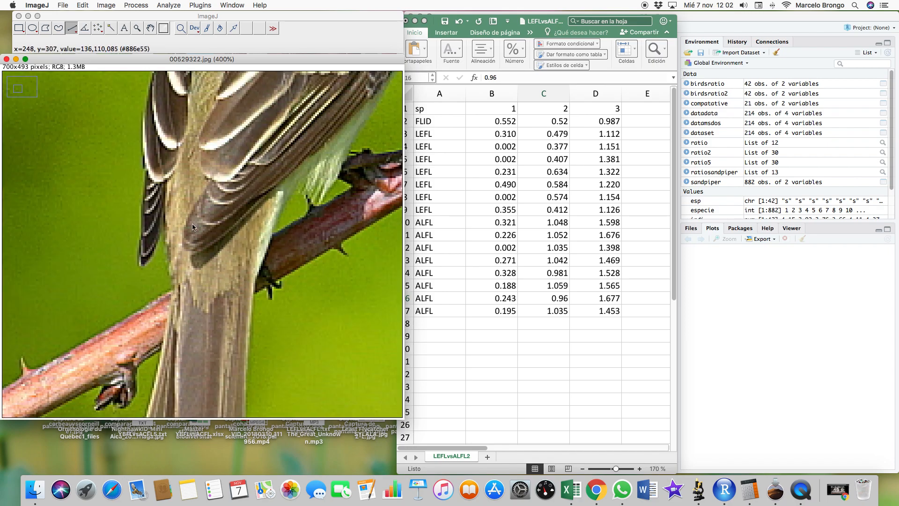
pyautogui.scroll(1, 192, 227)
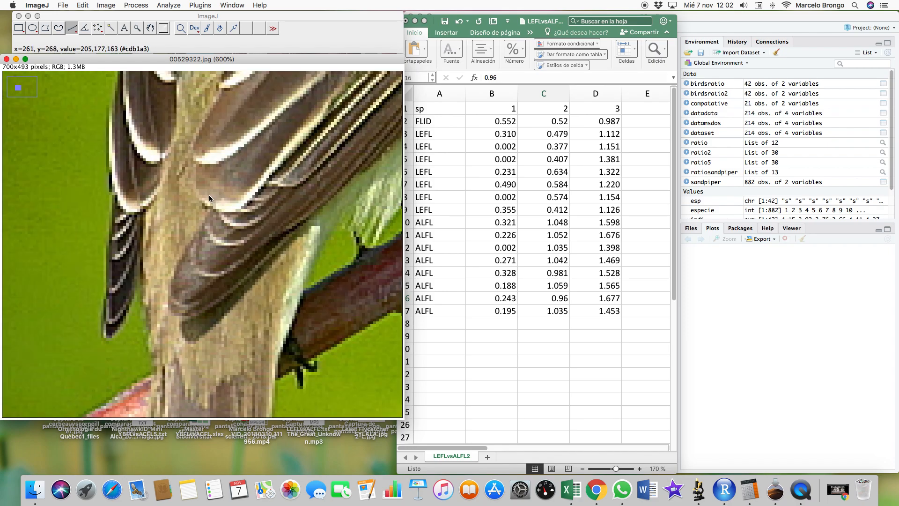
pyautogui.click(71, 29)
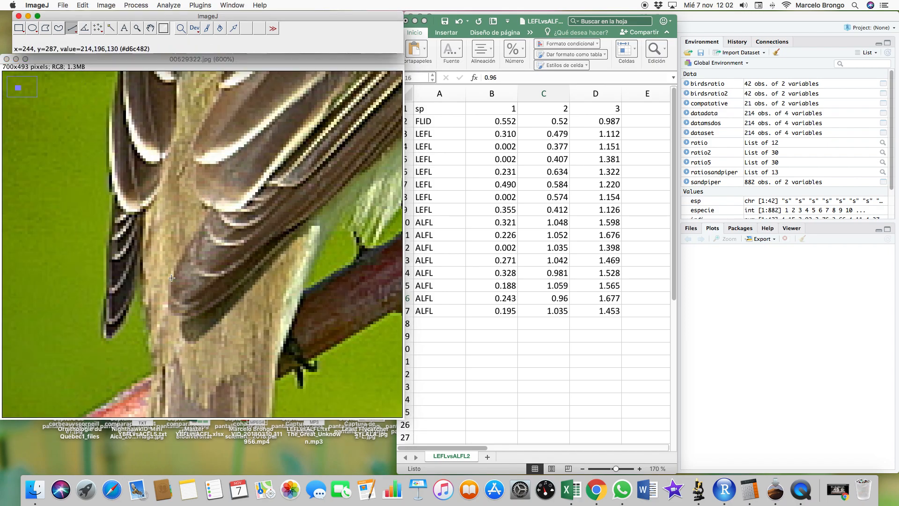
pyautogui.click(179, 304)
pyautogui.moveTo(179, 305); pyautogui.dragTo(172, 315)
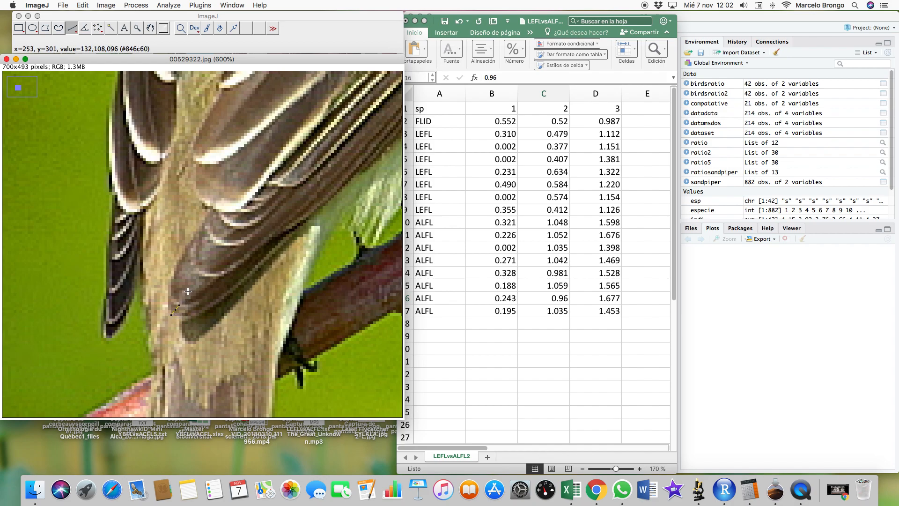
pyautogui.click(168, 6)
pyautogui.click(172, 18)
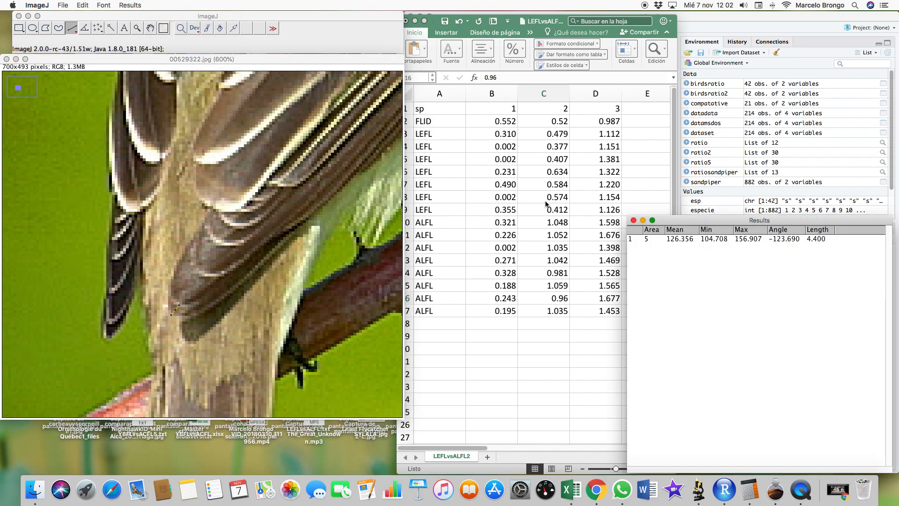
pyautogui.moveTo(769, 224); pyautogui.dragTo(546, 127)
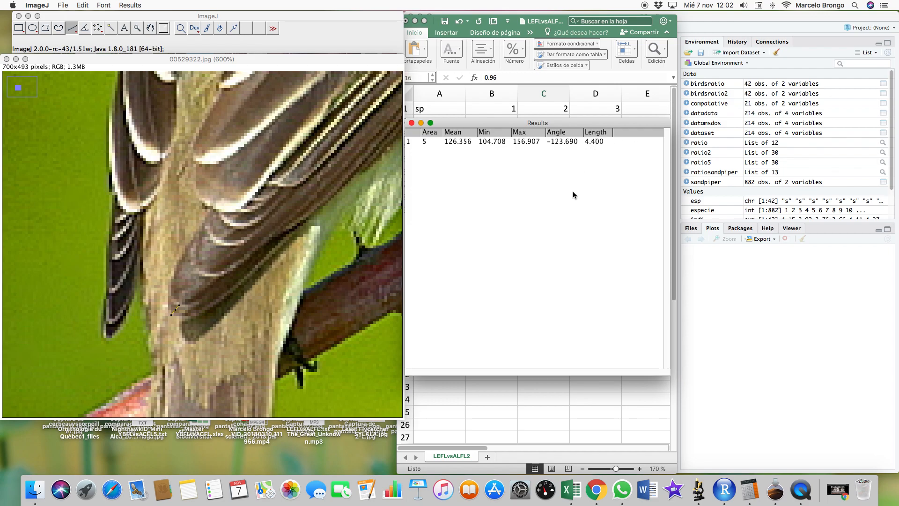
# Step: Draw a straight line about 14 pixels long from the next feather tip to the wing tip, and fine-tune its upper endpoint
pyautogui.click(199, 277)
pyautogui.moveTo(201, 274)
pyautogui.mouseDown()
pyautogui.moveTo(176, 305)
pyautogui.moveTo(183, 293)
pyautogui.mouseUp()
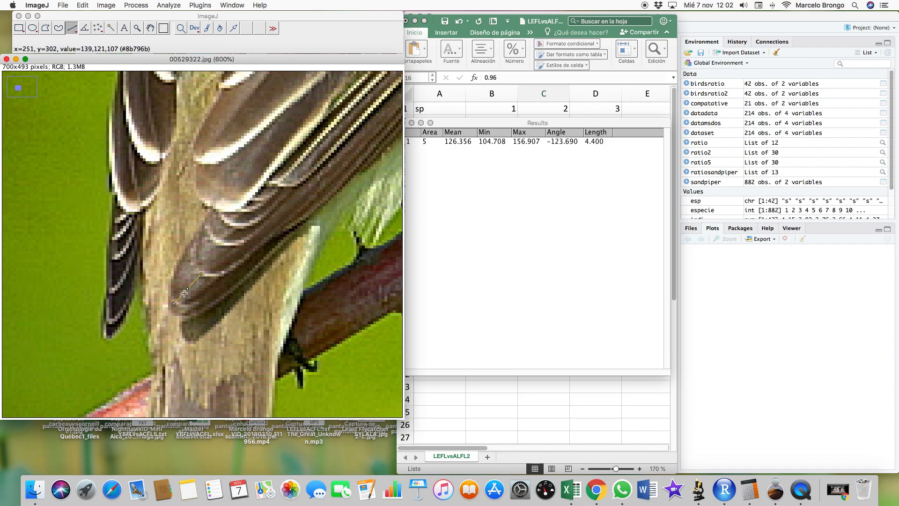
pyautogui.press('+')
pyautogui.press('+')
pyautogui.press('+')
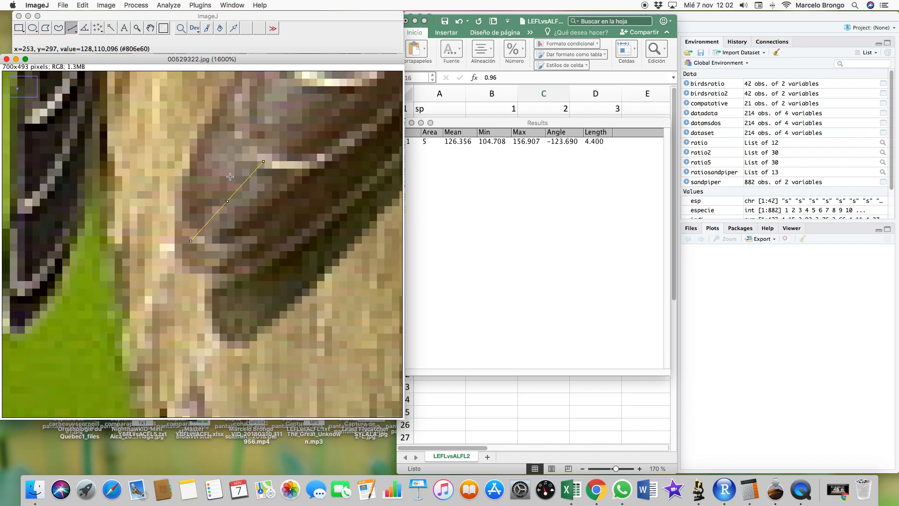
pyautogui.moveTo(265, 163); pyautogui.dragTo(259, 163)
# Step: Measure the line between the first two feather tips and select its row in the results table
pyautogui.press('-')
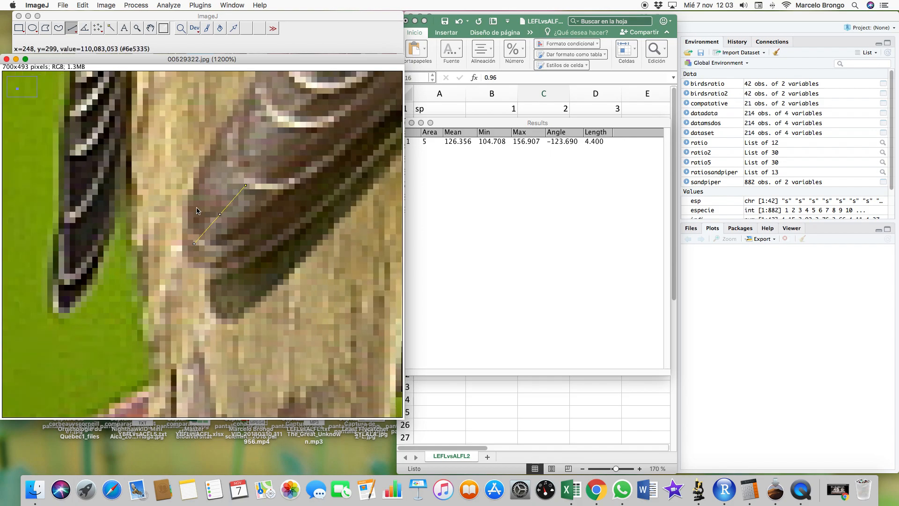
pyautogui.press('-')
pyautogui.press('-')
pyautogui.press('-')
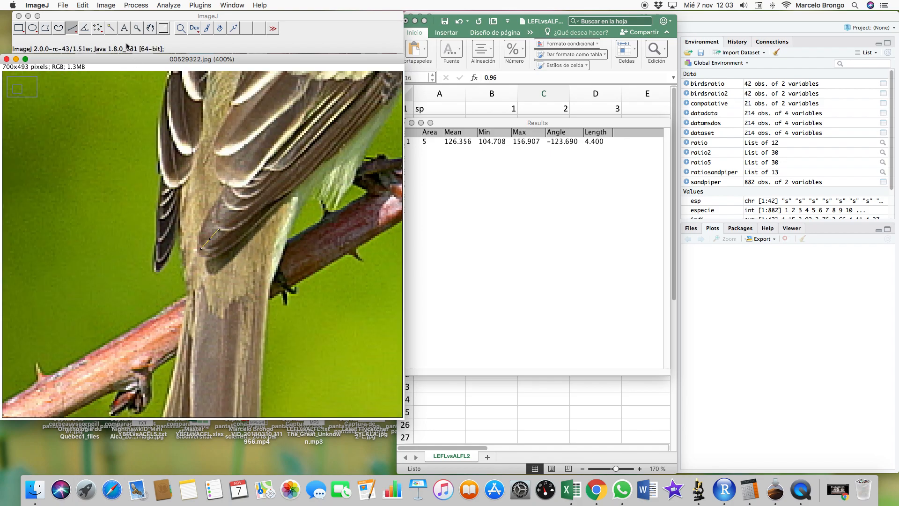
pyautogui.click(167, 5)
pyautogui.click(175, 17)
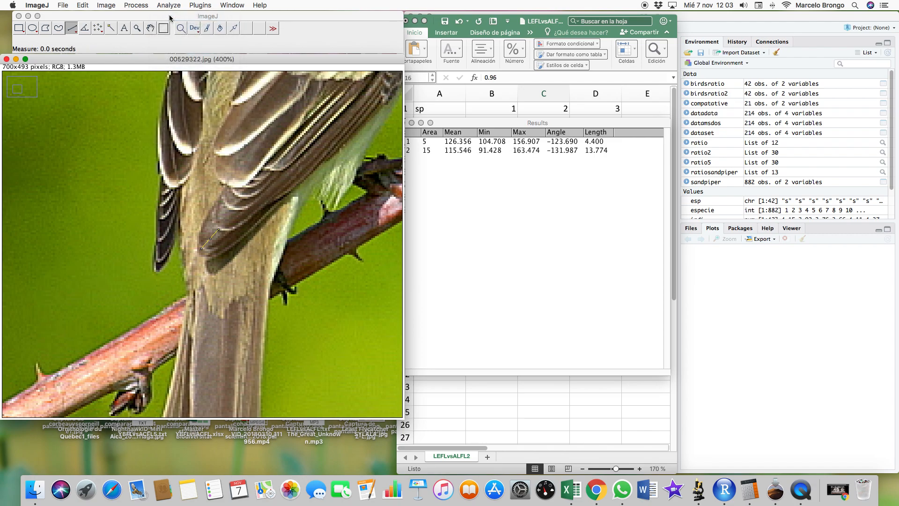
pyautogui.click(560, 255)
pyautogui.click(596, 154)
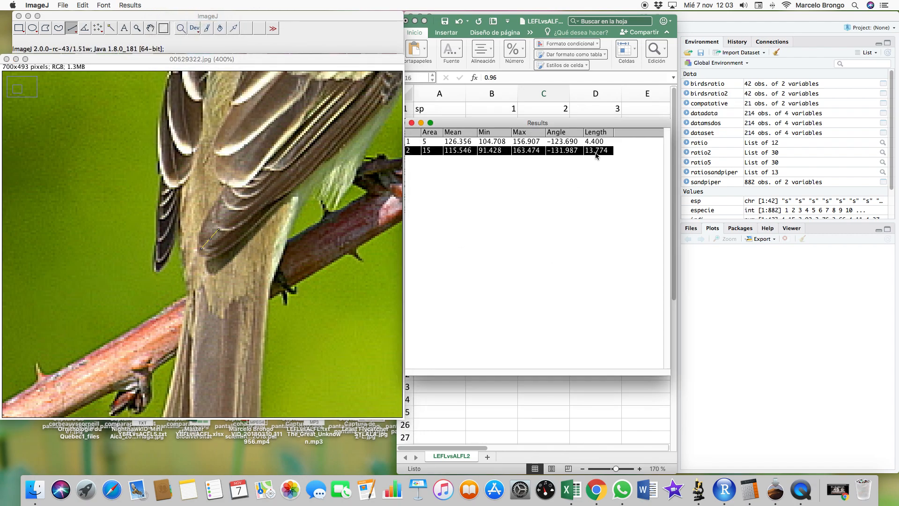
# Step: Draw a line about 12 pixels long between the second and third feather tips, and measure it
pyautogui.click(233, 212)
pyautogui.moveTo(231, 212); pyautogui.dragTo(219, 228)
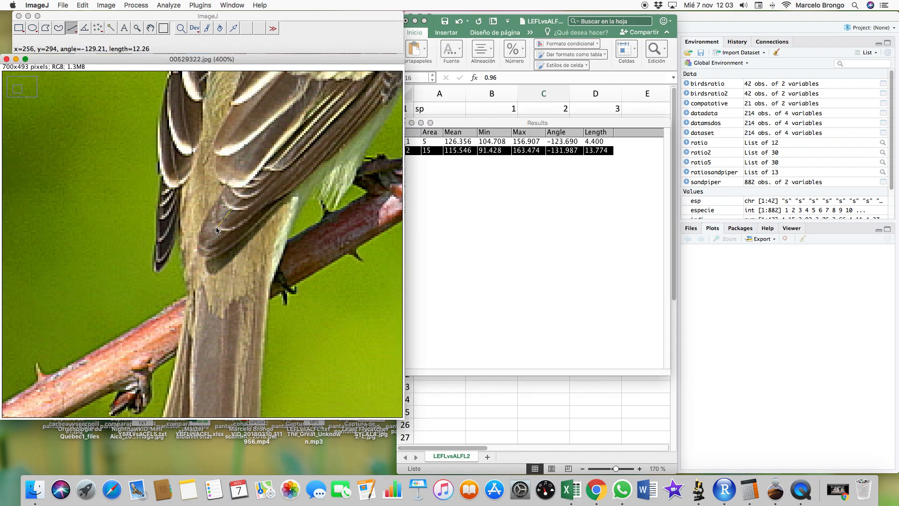
pyautogui.click(161, 6)
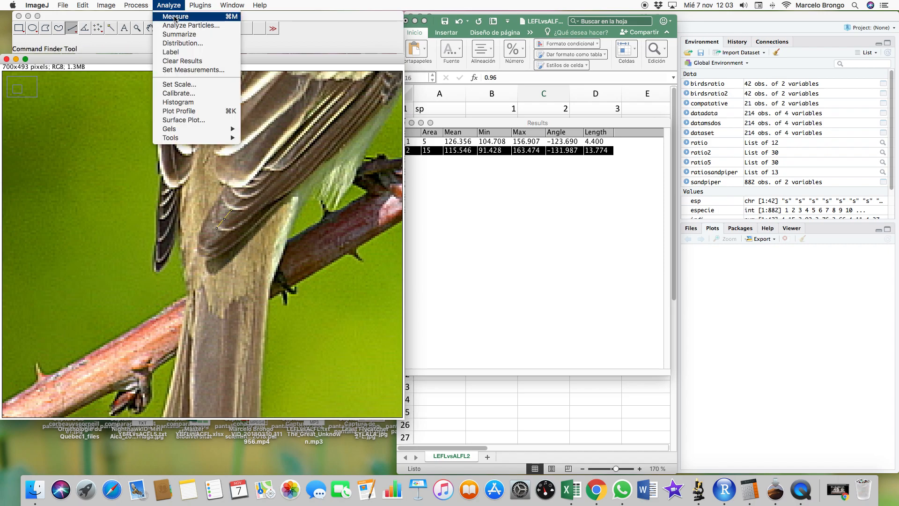
pyautogui.click(175, 18)
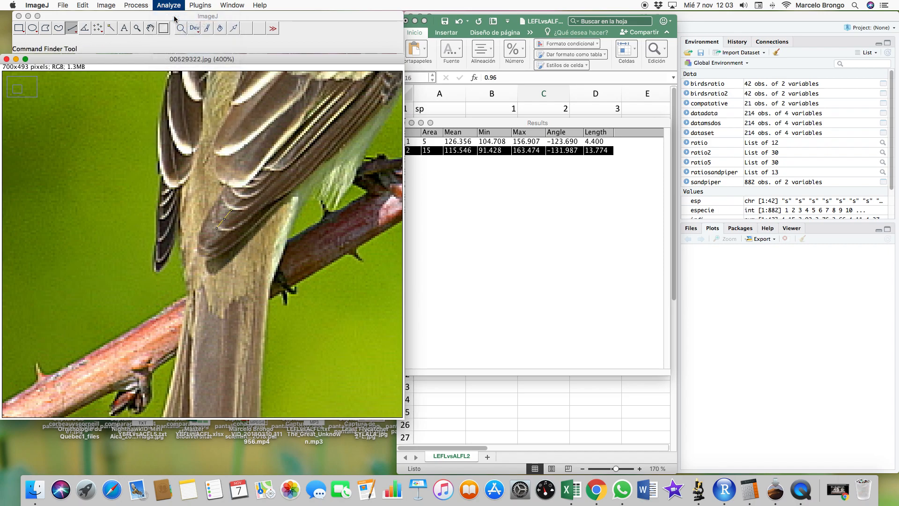
# Step: Draw a line about 9 pixels long across the next feather gap up the wing, measure it and clear the results row selection
pyautogui.click(240, 196)
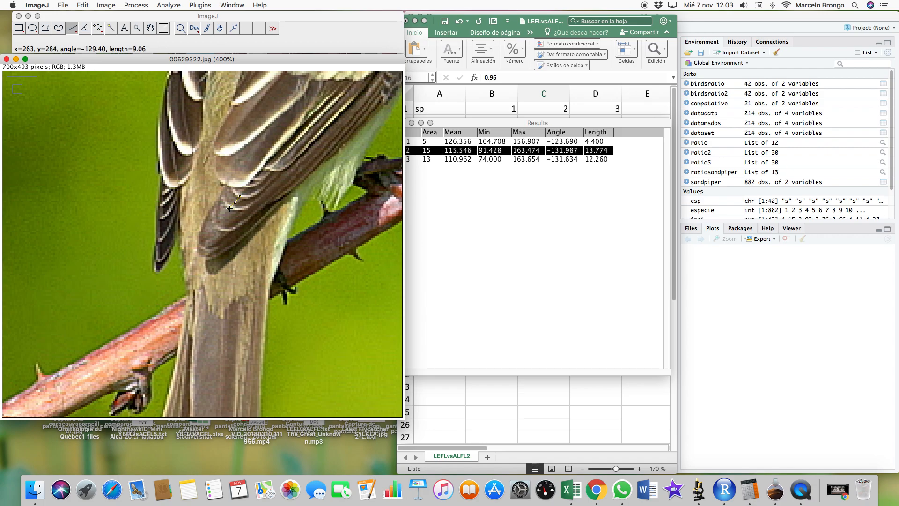
pyautogui.click(176, 5)
pyautogui.click(174, 17)
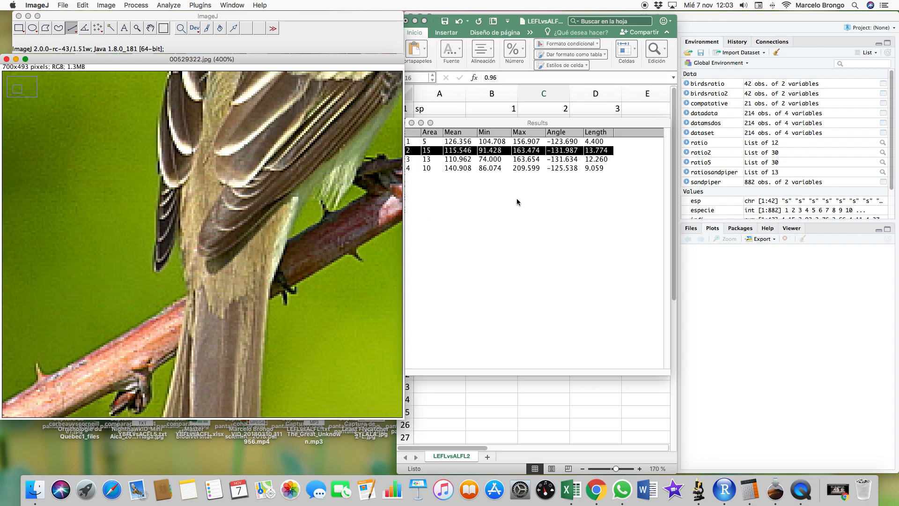
pyautogui.click(611, 151)
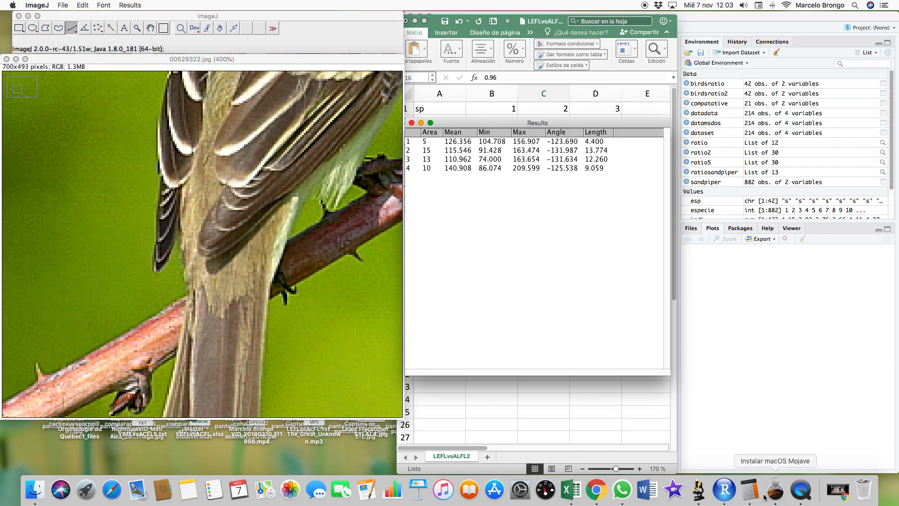
# Step: Switch to the calculator, clear the previous value and enter the first measured length, 4.400
pyautogui.click(750, 490)
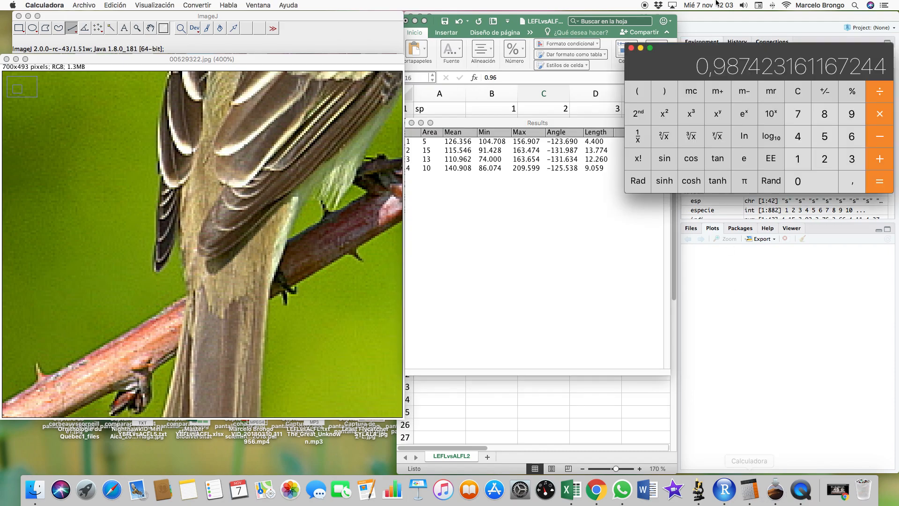
pyautogui.click(793, 93)
pyautogui.moveTo(746, 60); pyautogui.dragTo(752, 64)
pyautogui.click(805, 149)
pyautogui.click(849, 182)
pyautogui.click(808, 152)
pyautogui.click(815, 185)
pyautogui.click(817, 185)
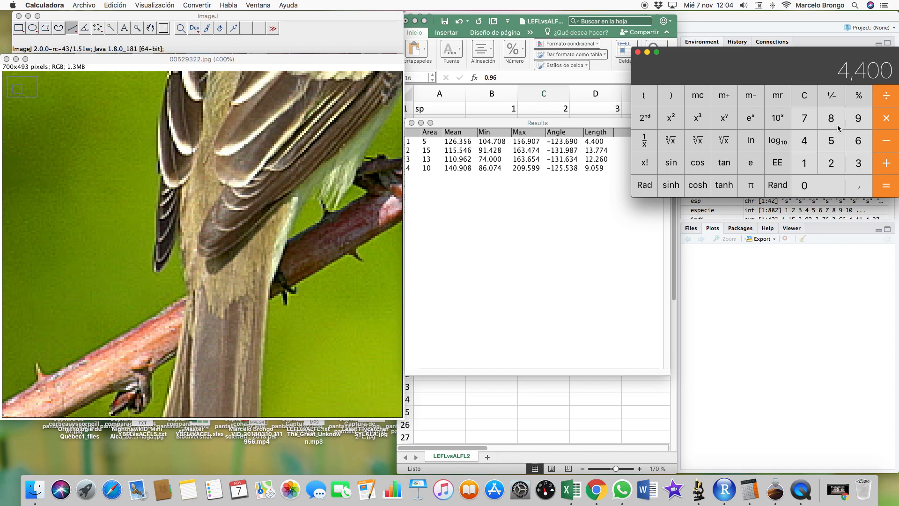
# Step: Divide the first length by the second measured length, 13.774, and calculate the ratio
pyautogui.click(882, 97)
pyautogui.click(805, 164)
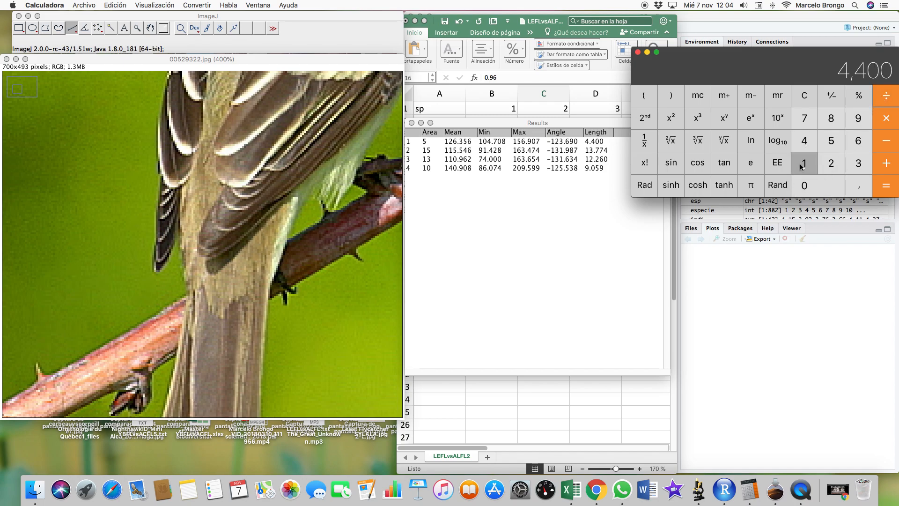
pyautogui.click(857, 166)
pyautogui.click(859, 187)
pyautogui.click(804, 118)
pyautogui.click(805, 118)
pyautogui.click(805, 141)
pyautogui.click(887, 190)
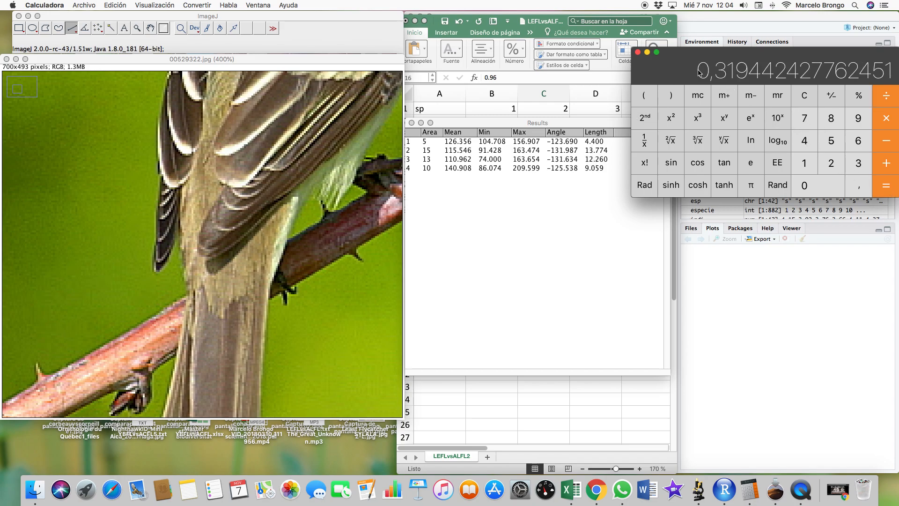
# Step: Switch to the Excel sheet and review ratio columns 1, 2 and 3 against the feather gaps in the photo
pyautogui.click(618, 417)
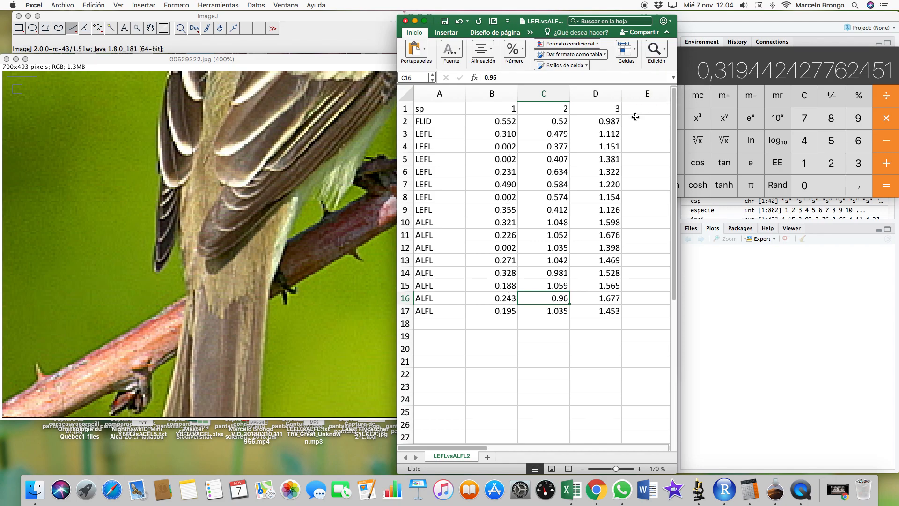
pyautogui.click(504, 109)
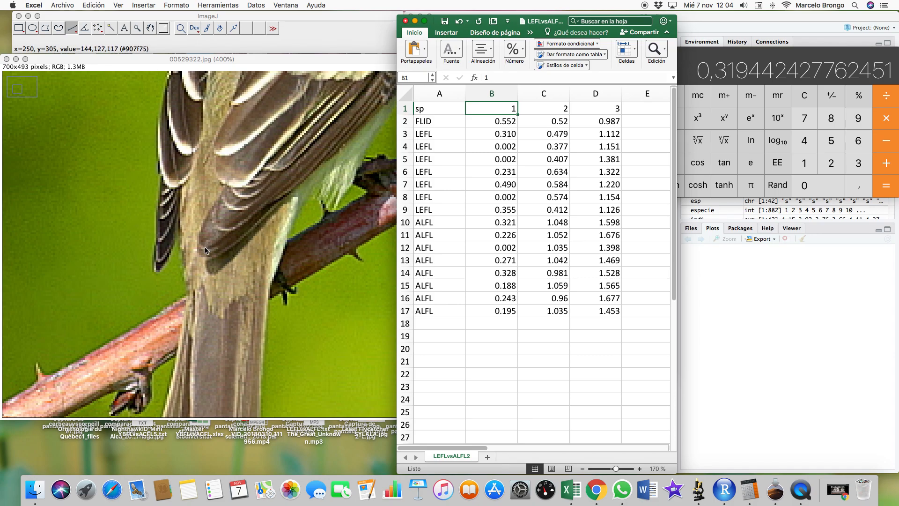
pyautogui.click(221, 229)
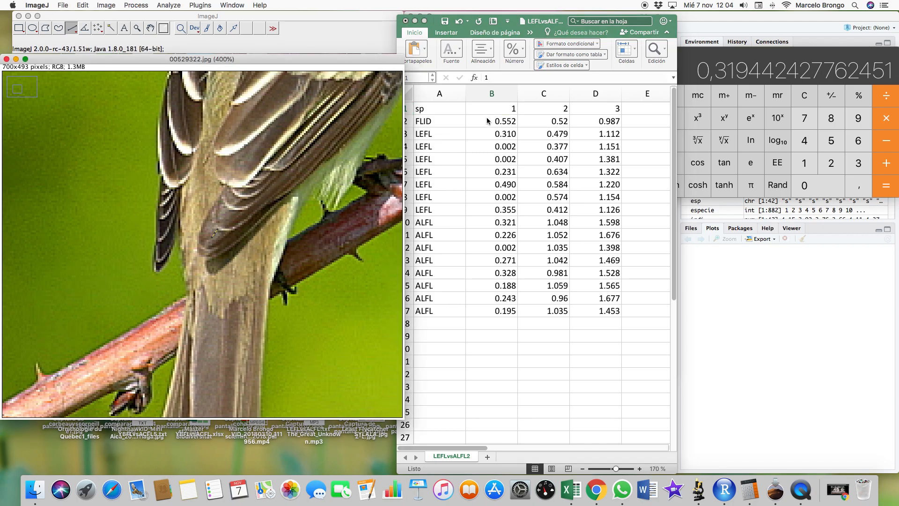
pyautogui.click(551, 108)
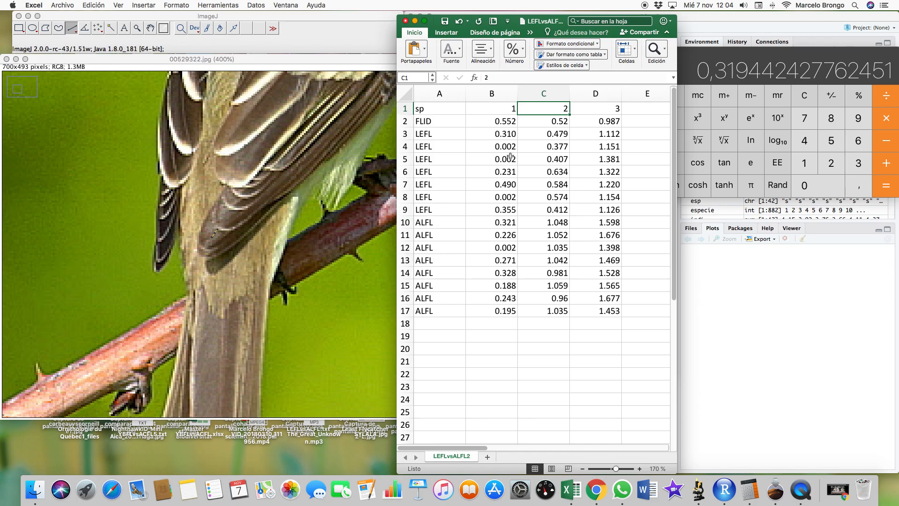
pyautogui.click(595, 111)
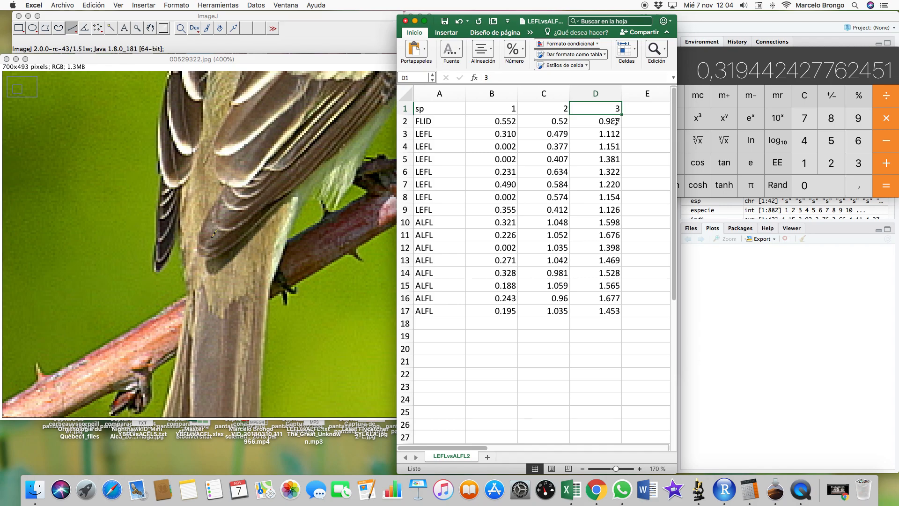
pyautogui.click(608, 301)
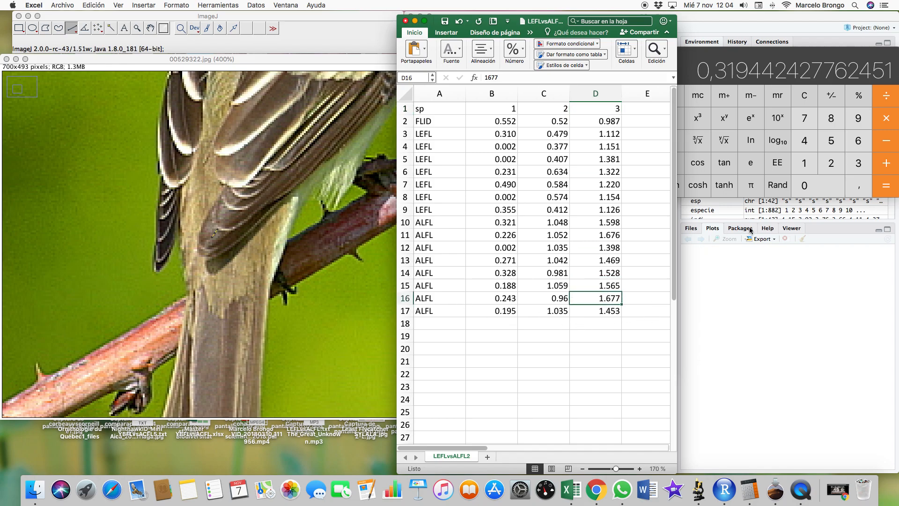
# Step: View the RStudio script that reads LEFLvsALFL2.txt, and return to the bird photo in ImageJ
pyautogui.click(767, 214)
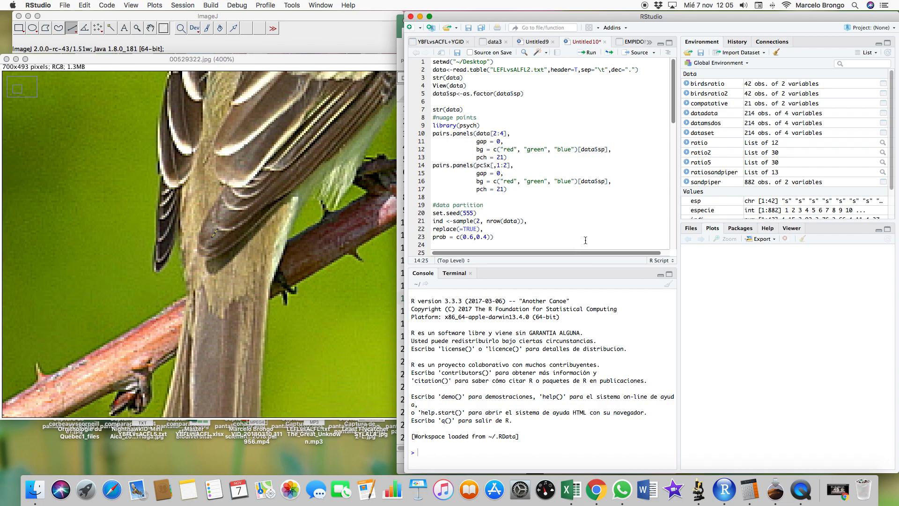
pyautogui.click(297, 257)
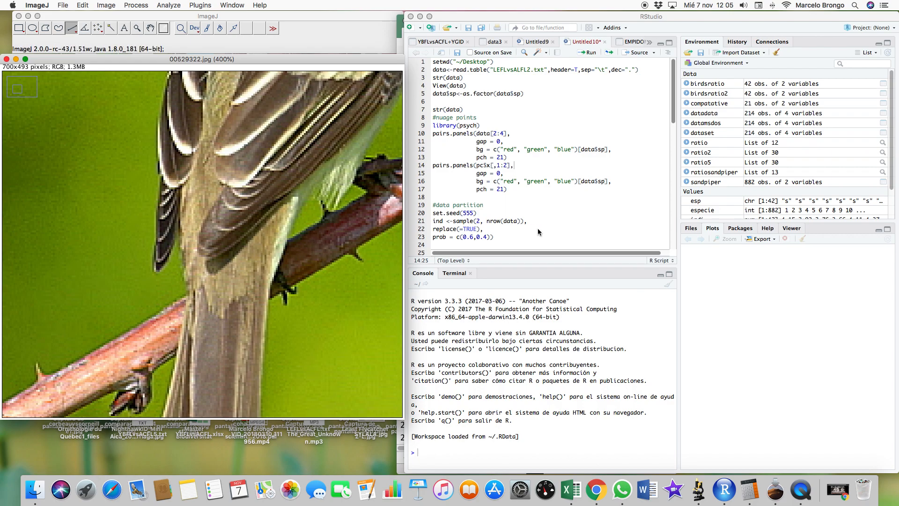